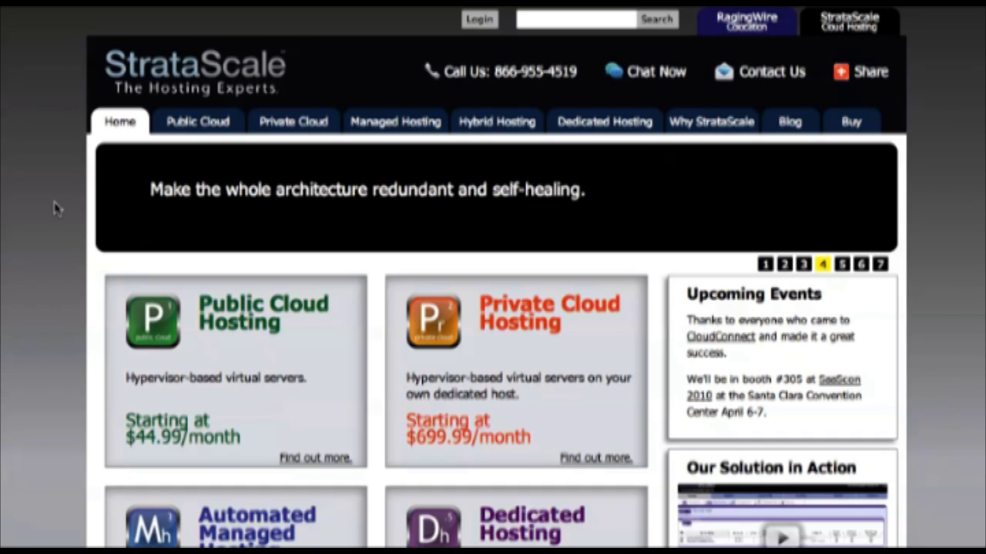
Open the Public Cloud hosting offers and order the Level 1 VM Server Bundle.
{"action": "left_click", "coordinate": [146, 327]}
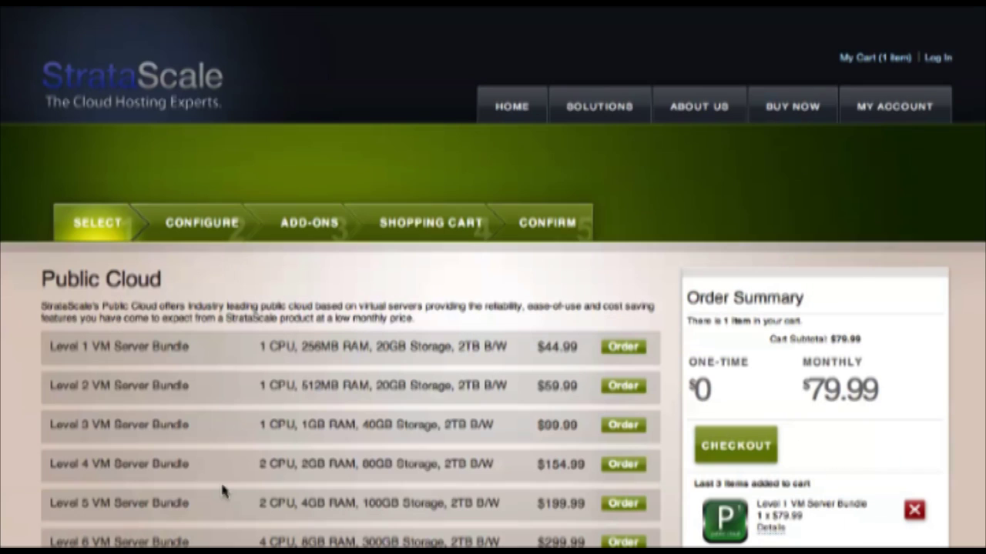
{"action": "left_click", "coordinate": [220, 480]}
{"action": "left_click", "coordinate": [622, 348]}
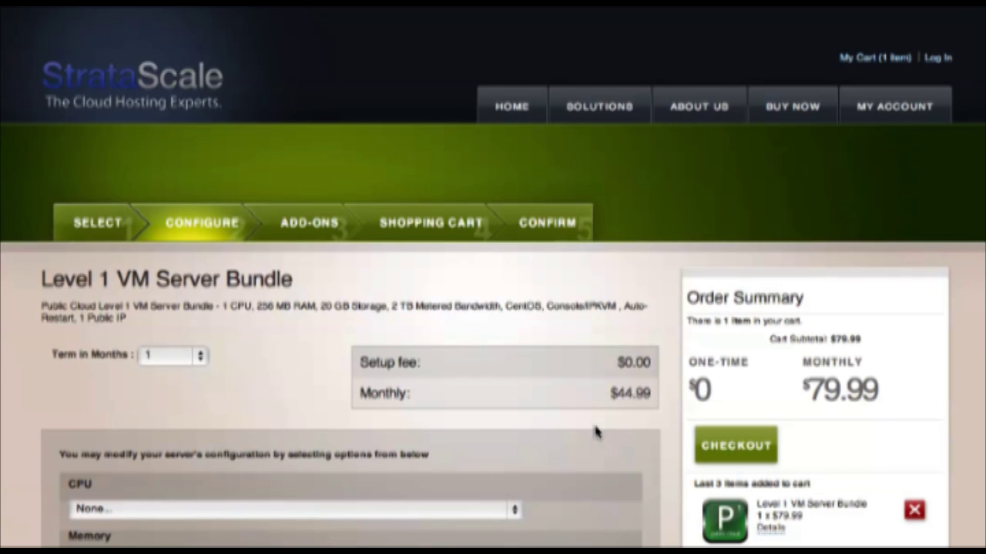
Set the bundle's server image to Windows Server 2008 Std R2-64 bit, without extra CPU or memory, and add it to the cart.
{"action": "scroll", "coordinate": [597, 431], "scroll_direction": "down", "scroll_amount": 4}
{"action": "left_click", "coordinate": [511, 339]}
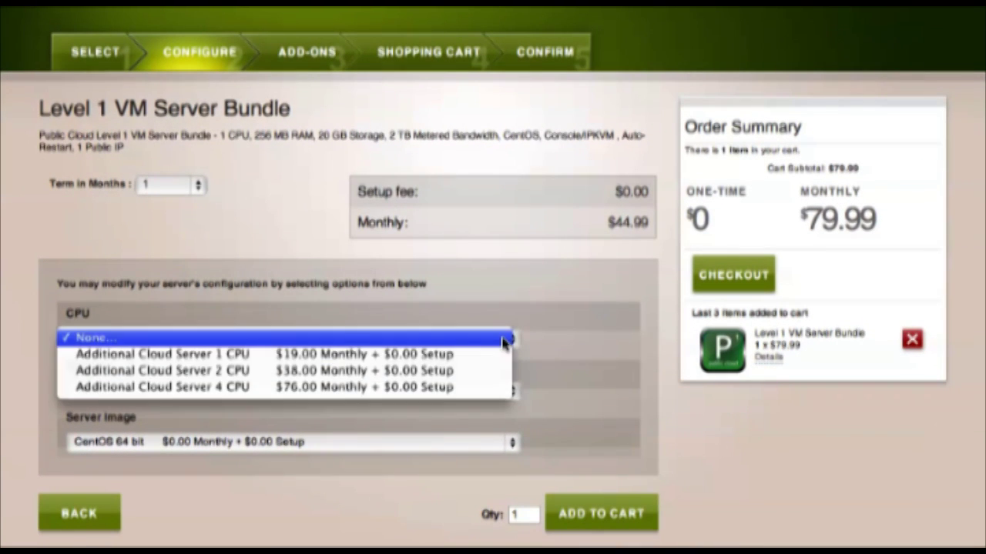
{"action": "left_click", "coordinate": [535, 392]}
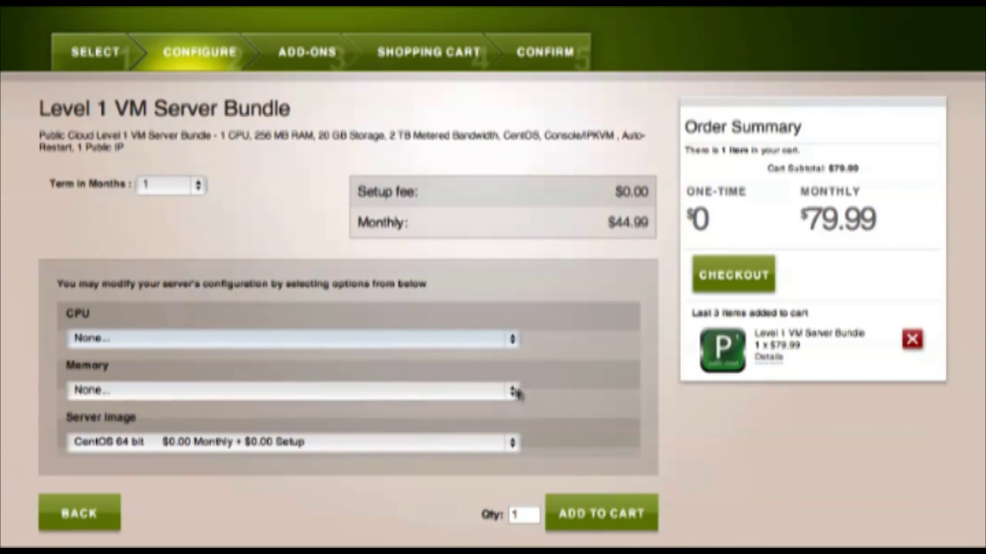
{"action": "left_click", "coordinate": [512, 392]}
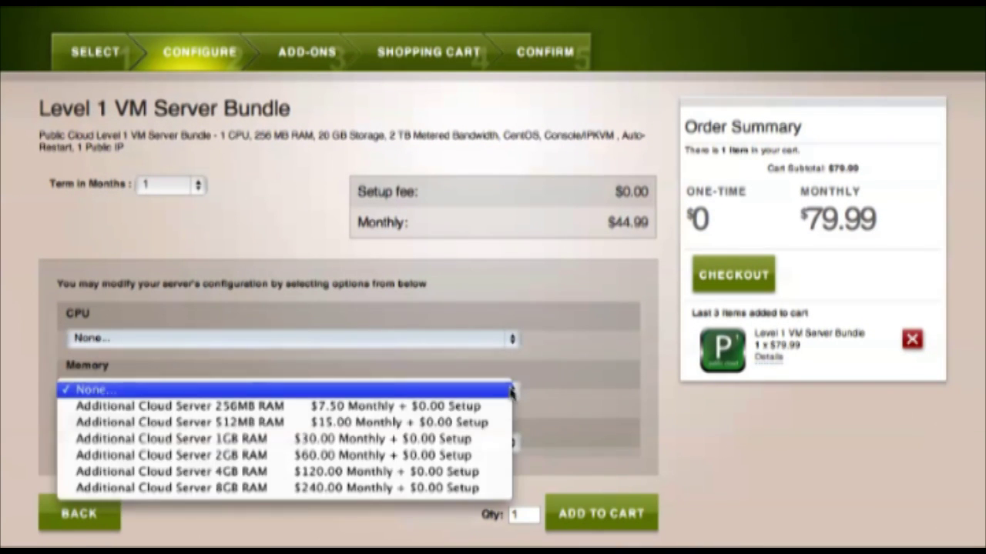
{"action": "left_click", "coordinate": [544, 455]}
{"action": "left_click", "coordinate": [512, 445]}
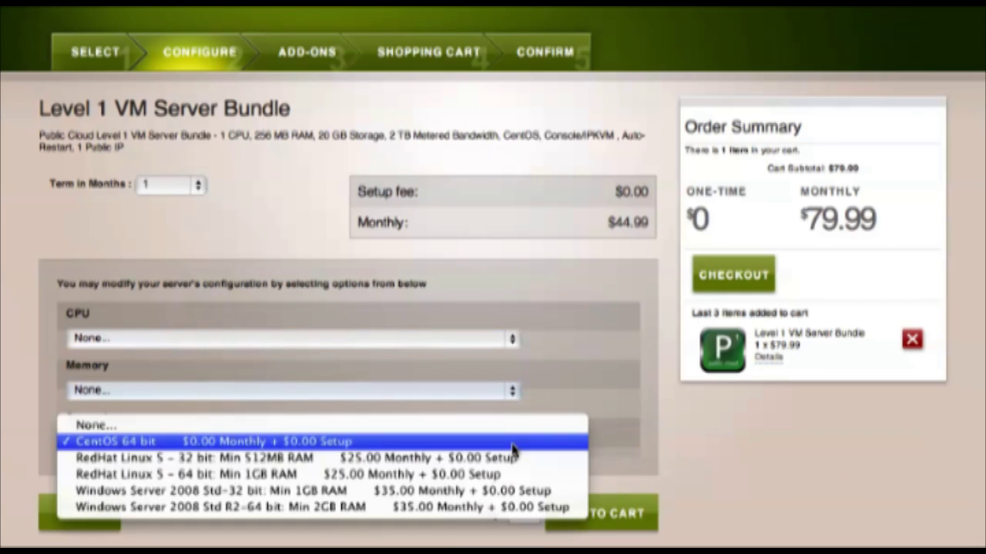
{"action": "left_click", "coordinate": [489, 509]}
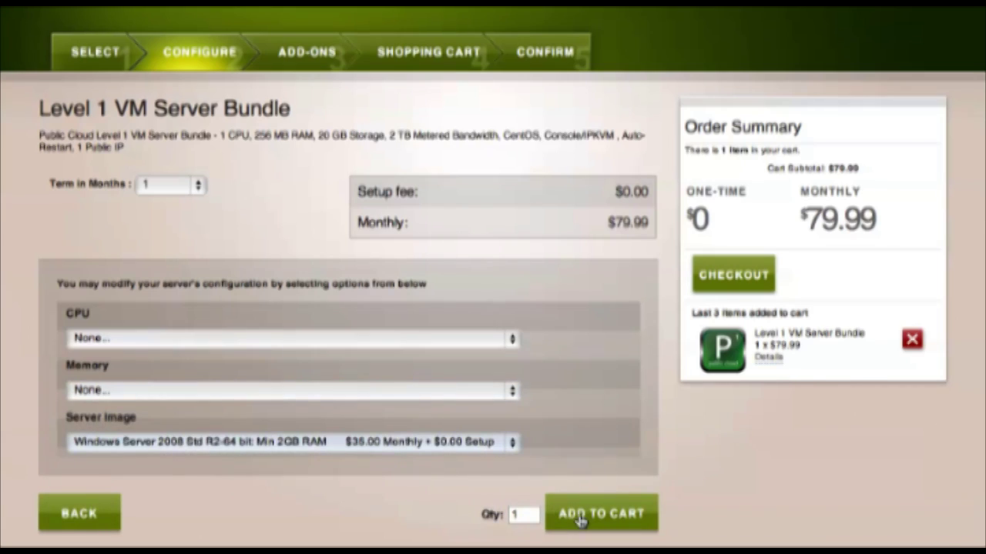
{"action": "left_click", "coordinate": [579, 520]}
Look through the available add-ons and skip them without adding any to the order.
{"action": "scroll", "coordinate": [670, 466], "scroll_direction": "down", "scroll_amount": 3}
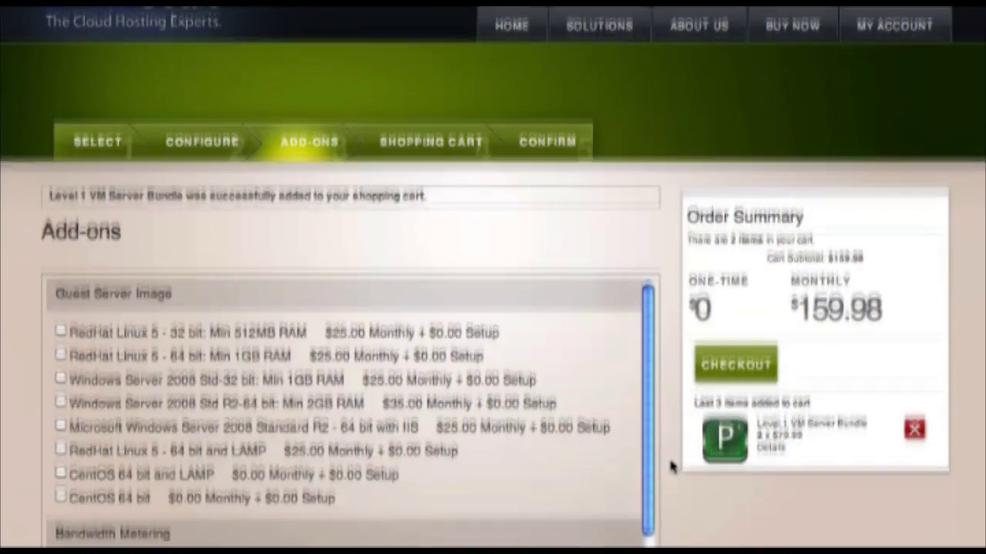
{"action": "scroll", "coordinate": [671, 466], "scroll_direction": "down", "scroll_amount": 5}
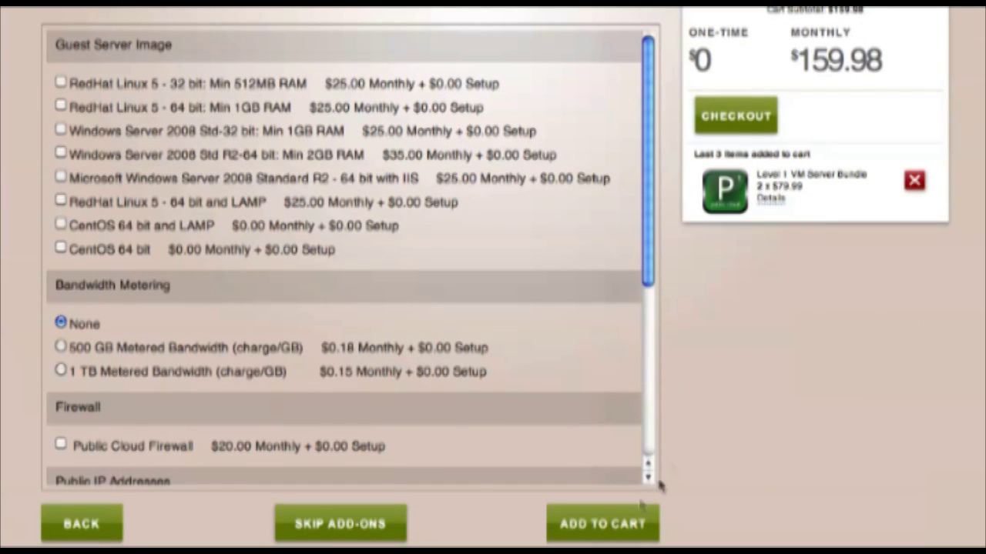
{"action": "left_click", "coordinate": [382, 524]}
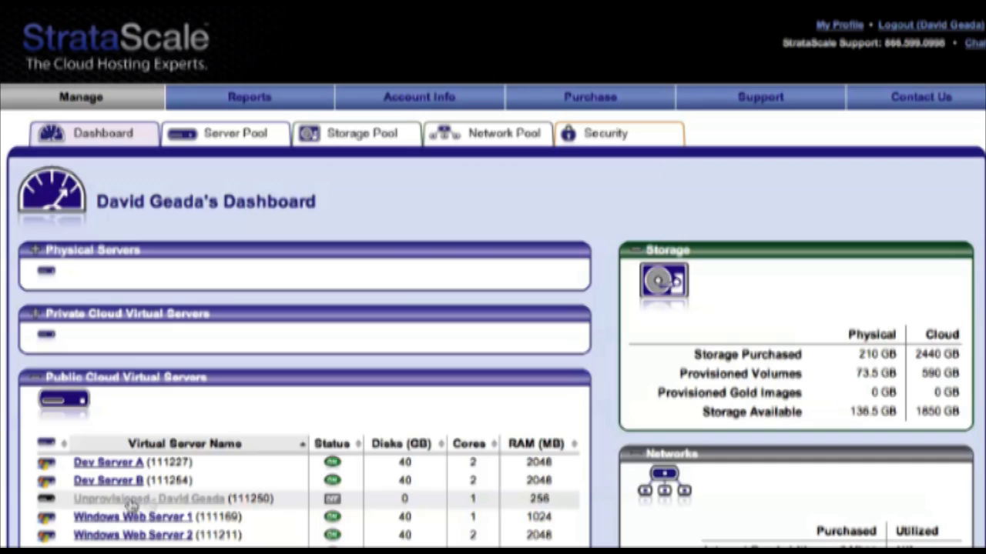
Open the unprovisioned public cloud virtual server from the dashboard and rename it Windows Web Server Demo.
{"action": "left_click", "coordinate": [197, 499]}
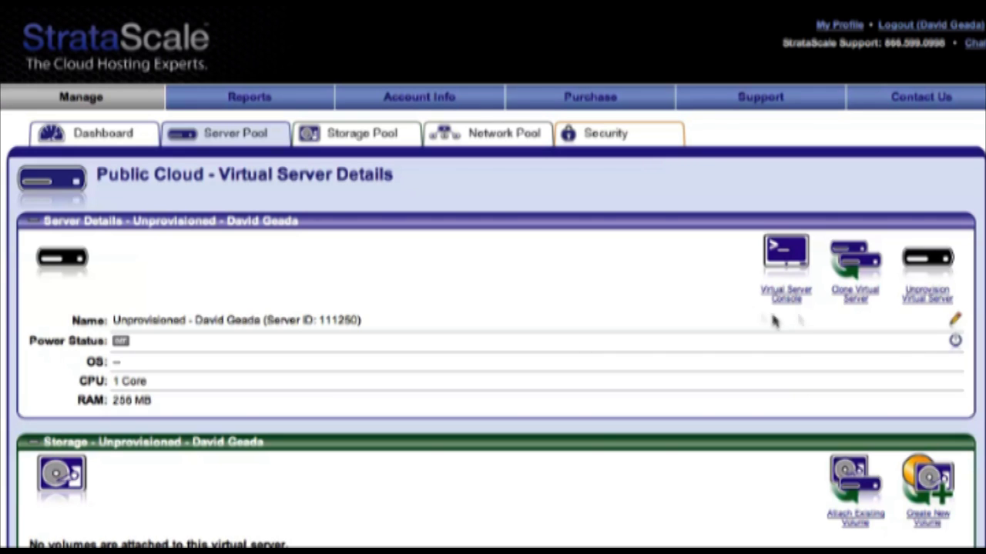
{"action": "left_click", "coordinate": [954, 320]}
{"action": "type", "text": "Window"}
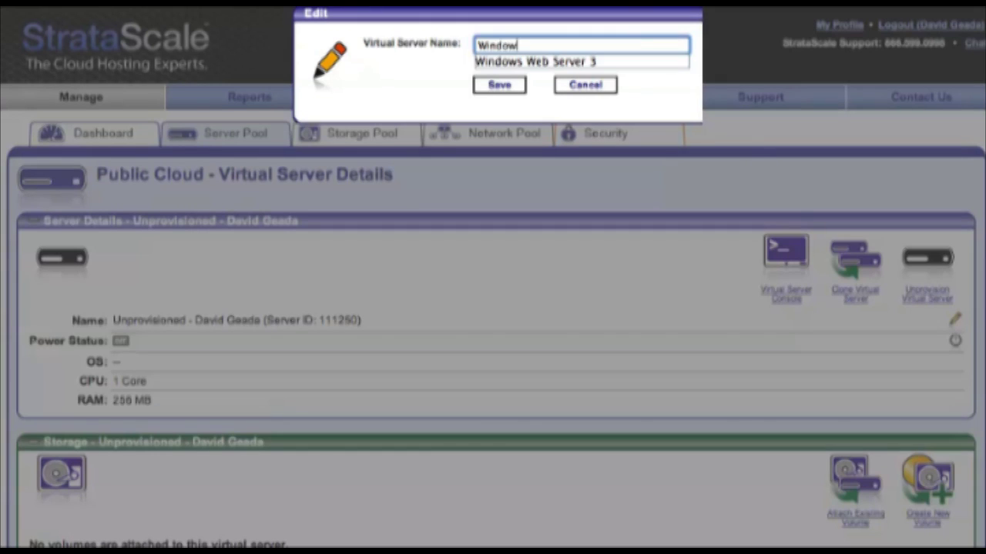
{"action": "type", "text": "s Web Server Demo"}
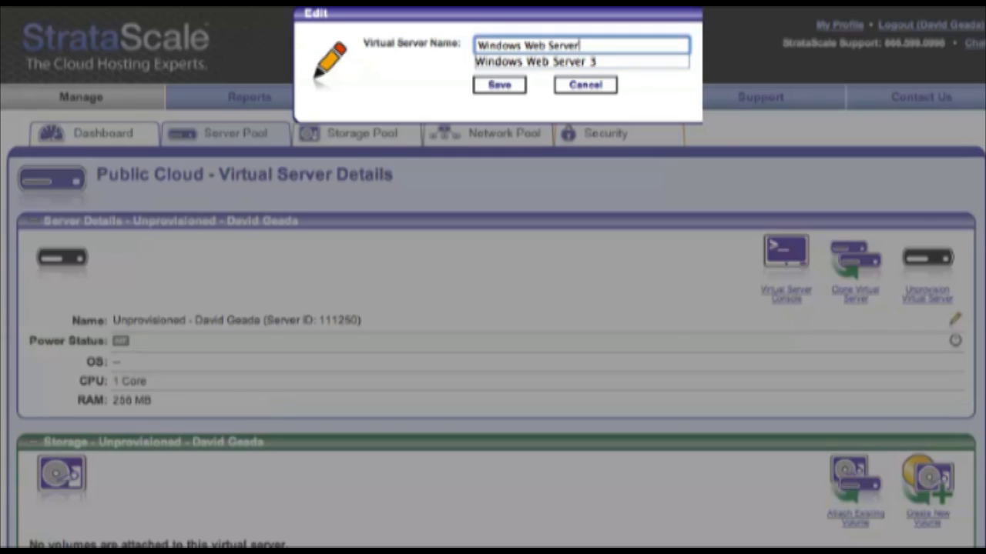
{"action": "left_click", "coordinate": [510, 86]}
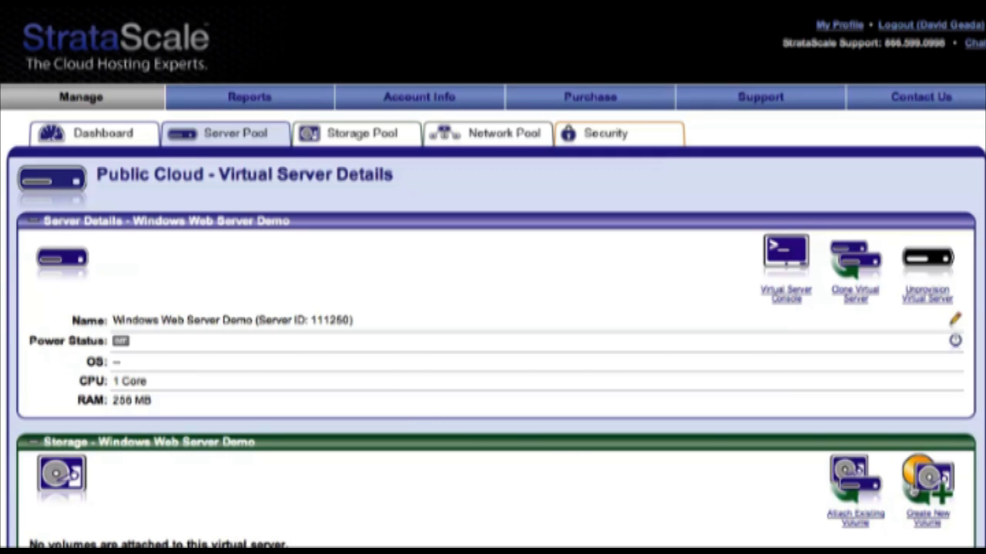
Create a 40 GB cloud volume from the Windows 2008 Standard - 64bit R2 gold image, named "Volume Name" and described as "Short Description".
{"action": "left_click", "coordinate": [928, 493]}
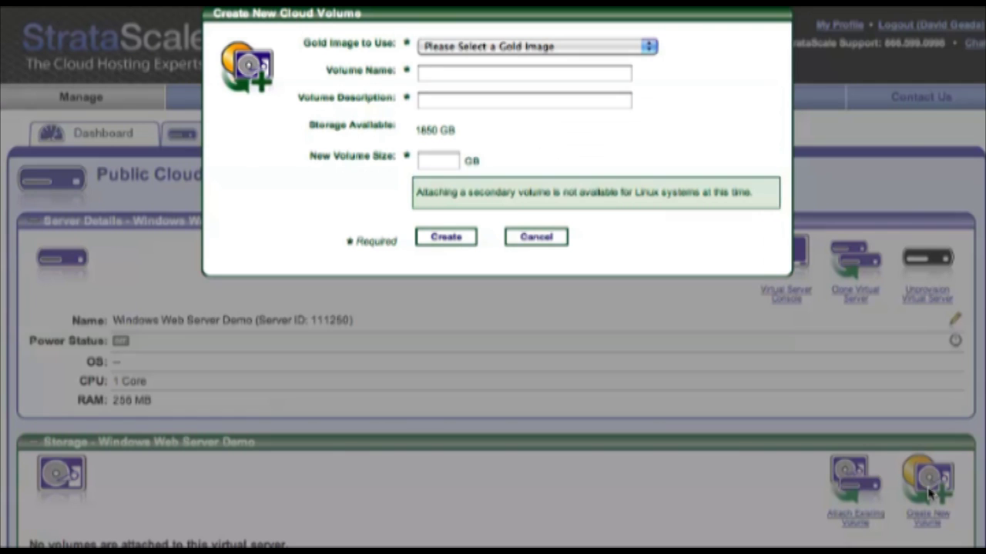
{"action": "left_click", "coordinate": [646, 48]}
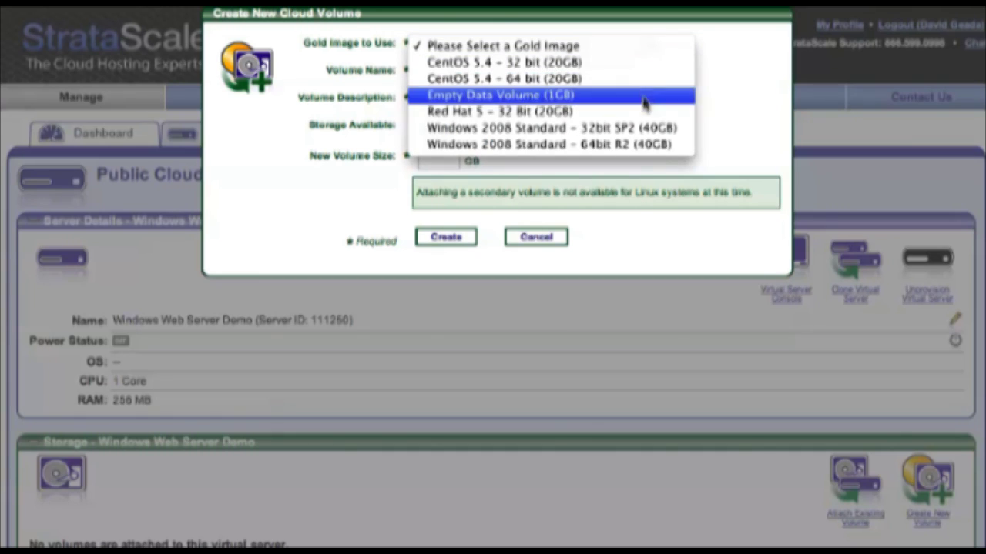
{"action": "left_click", "coordinate": [638, 144]}
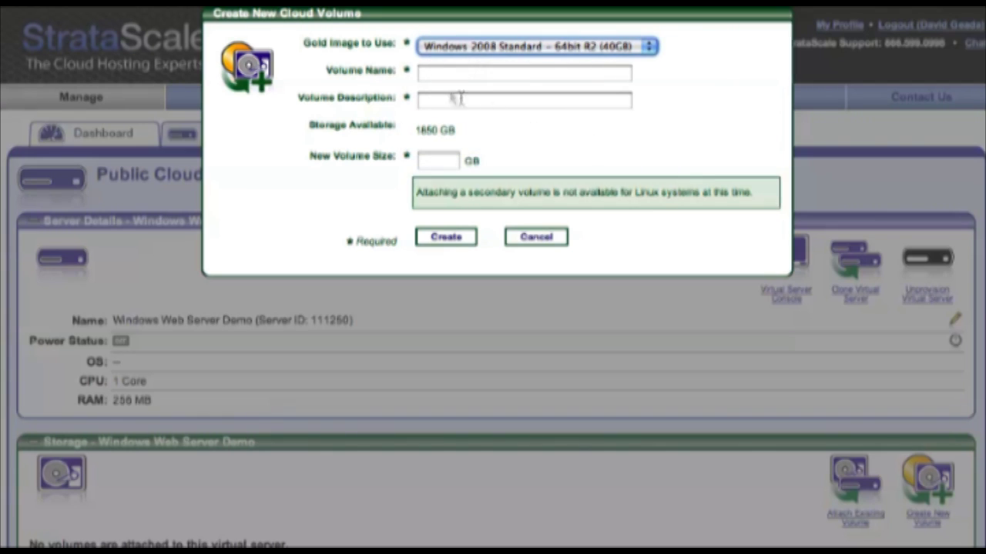
{"action": "left_click", "coordinate": [432, 73]}
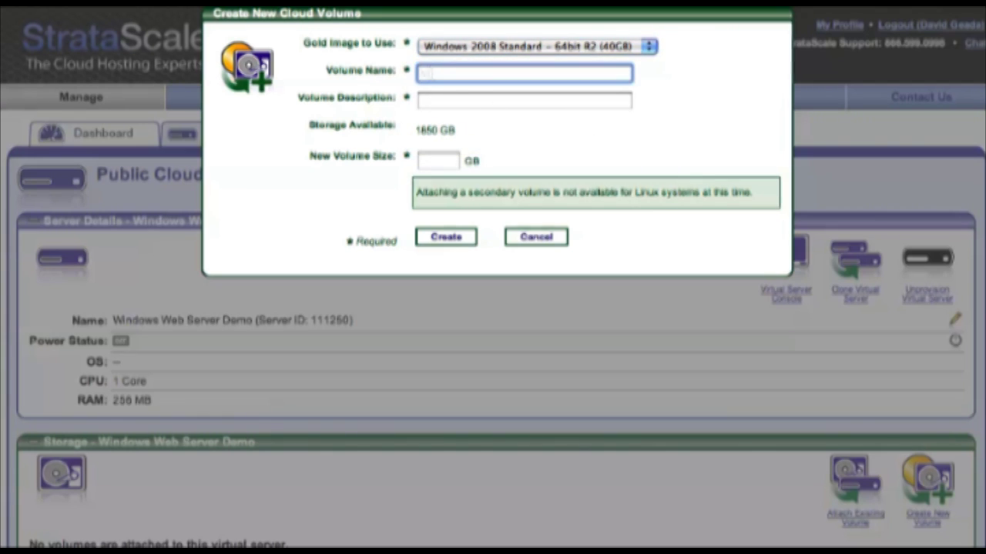
{"action": "type", "text": "Volume Name"}
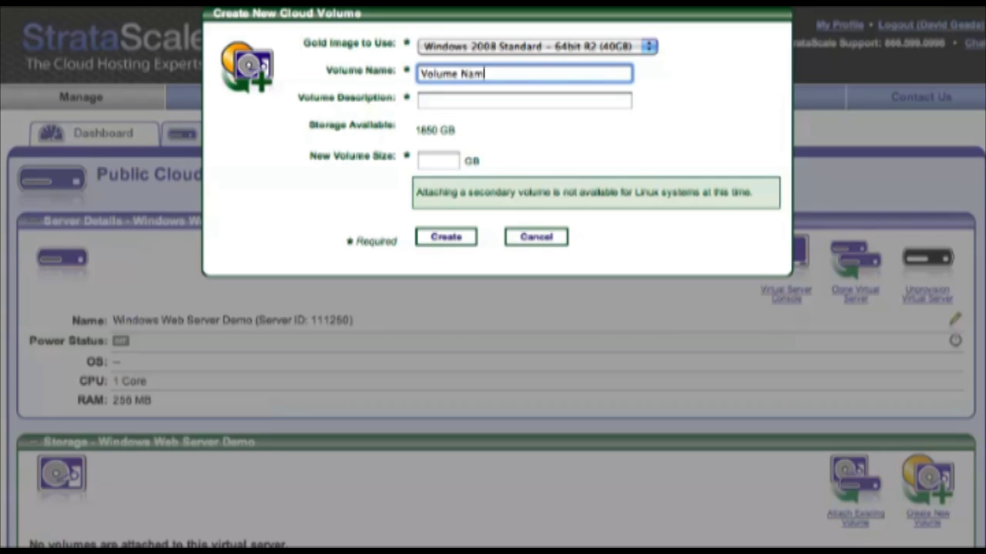
{"action": "left_click", "coordinate": [433, 102]}
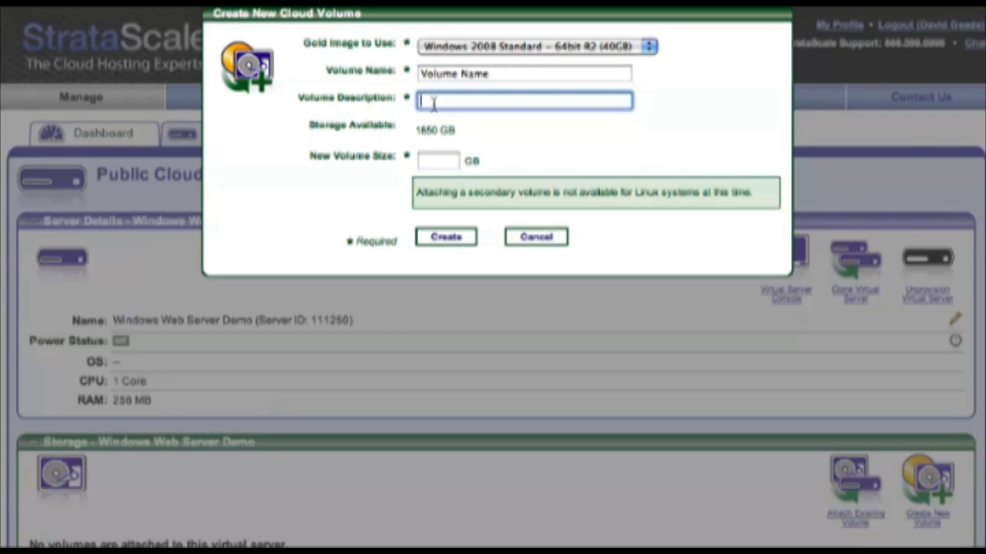
{"action": "type", "text": "Short Description"}
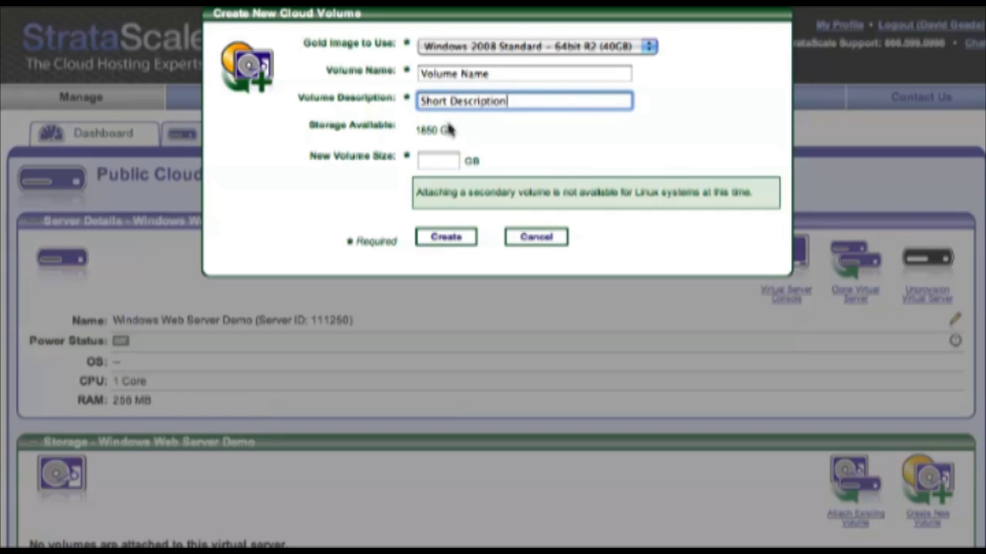
{"action": "left_click", "coordinate": [443, 160]}
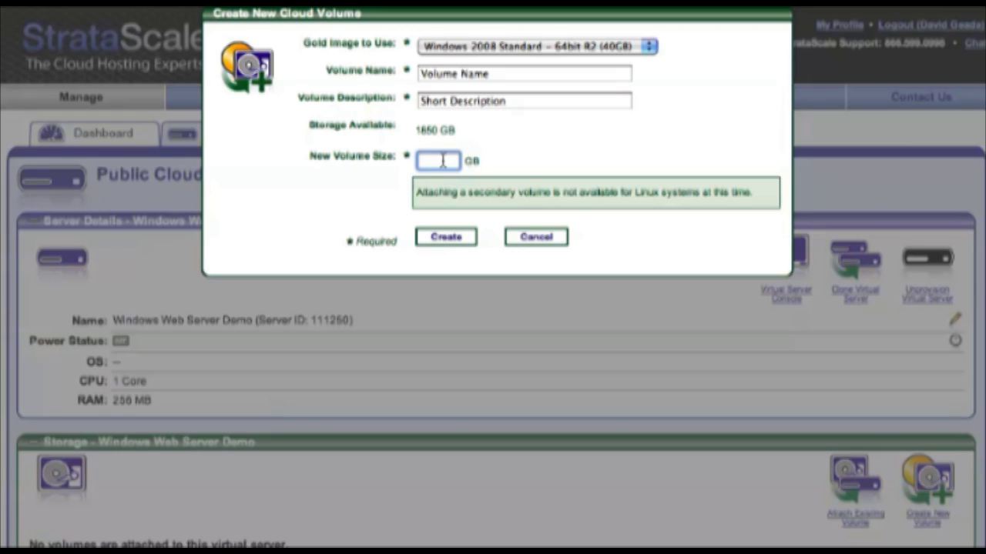
{"action": "type", "text": "40"}
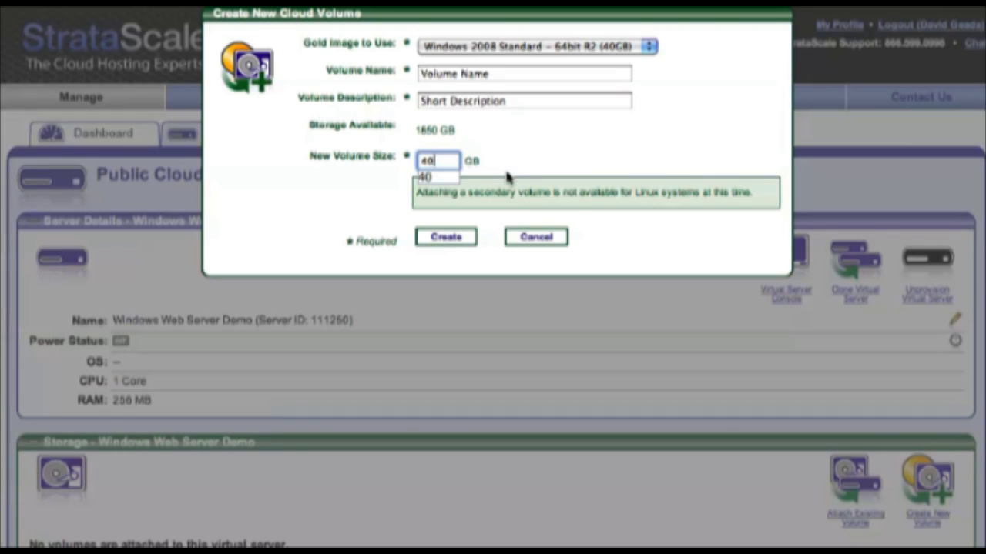
{"action": "left_click", "coordinate": [507, 177]}
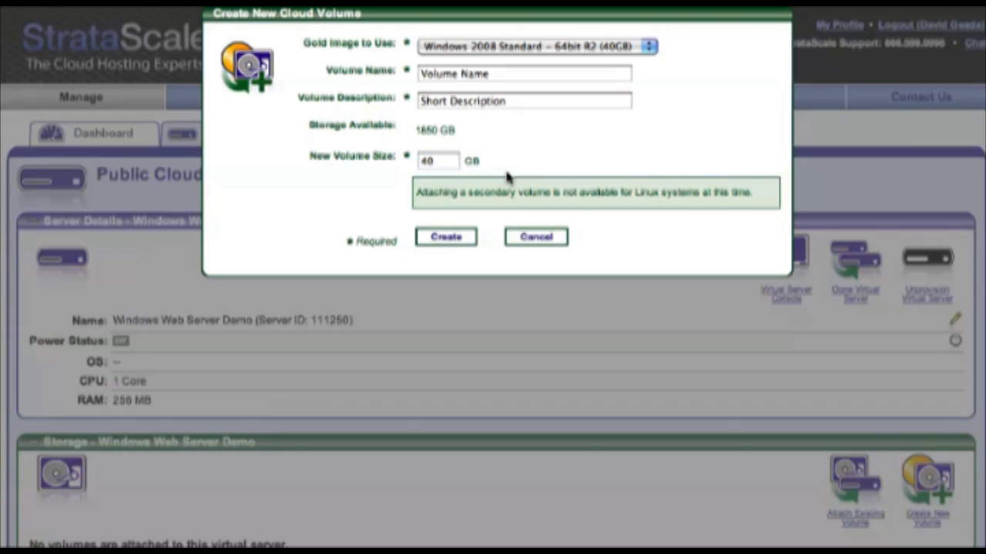
{"action": "left_click", "coordinate": [447, 237]}
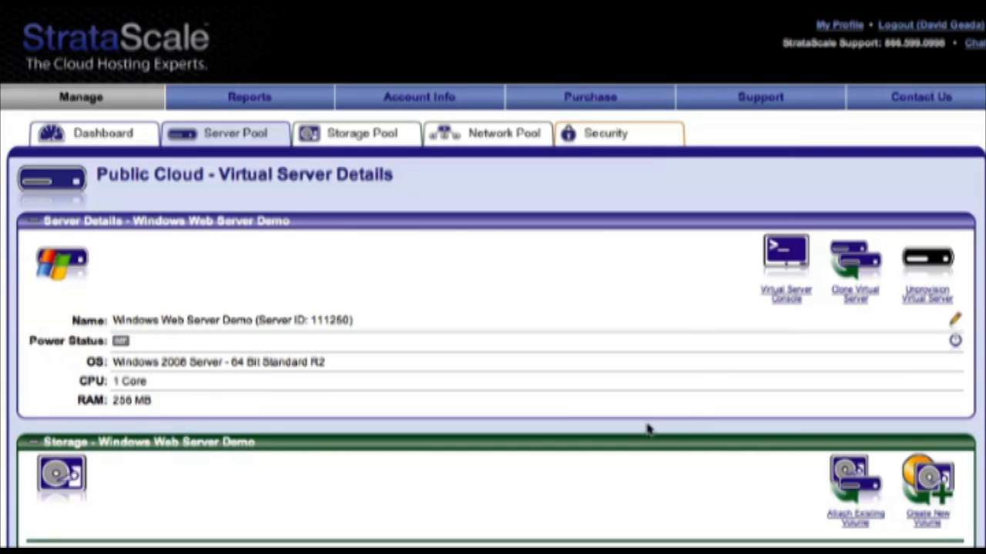
Add an IP address to the server on the Private Network, with internal IP 10.18.26.130 and public IP 74.117.184.226.
{"action": "scroll", "coordinate": [470, 523], "scroll_direction": "down", "scroll_amount": 3}
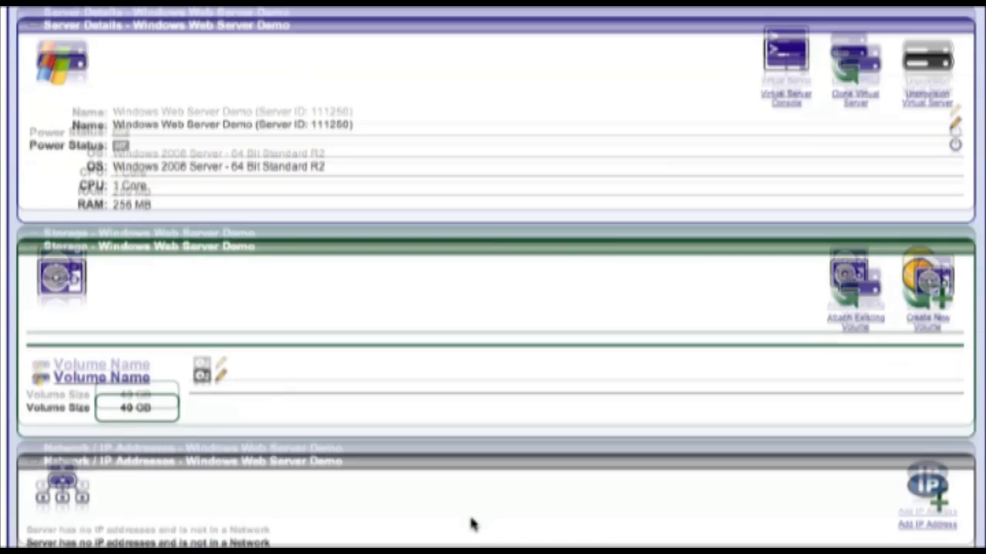
{"action": "scroll", "coordinate": [472, 523], "scroll_direction": "down", "scroll_amount": 1}
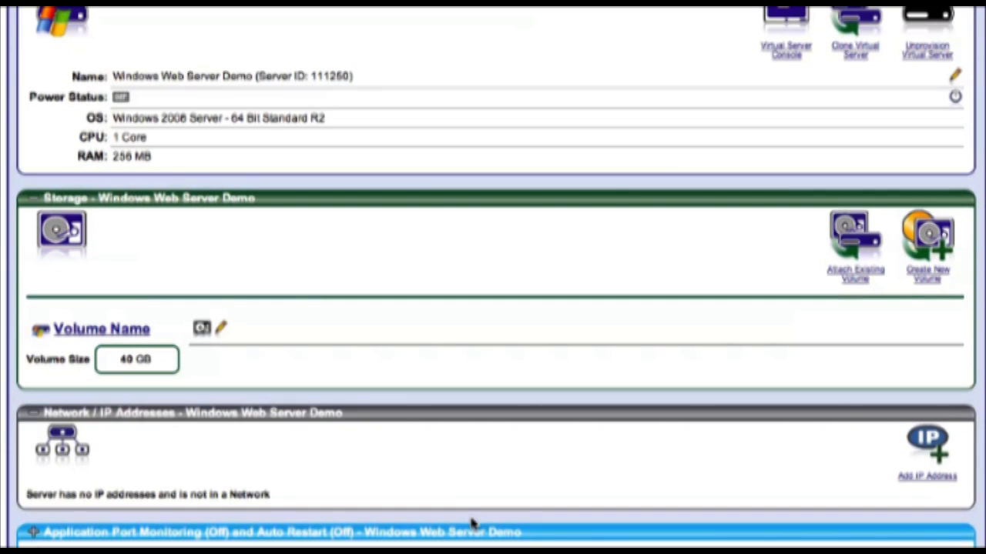
{"action": "left_click", "coordinate": [936, 457]}
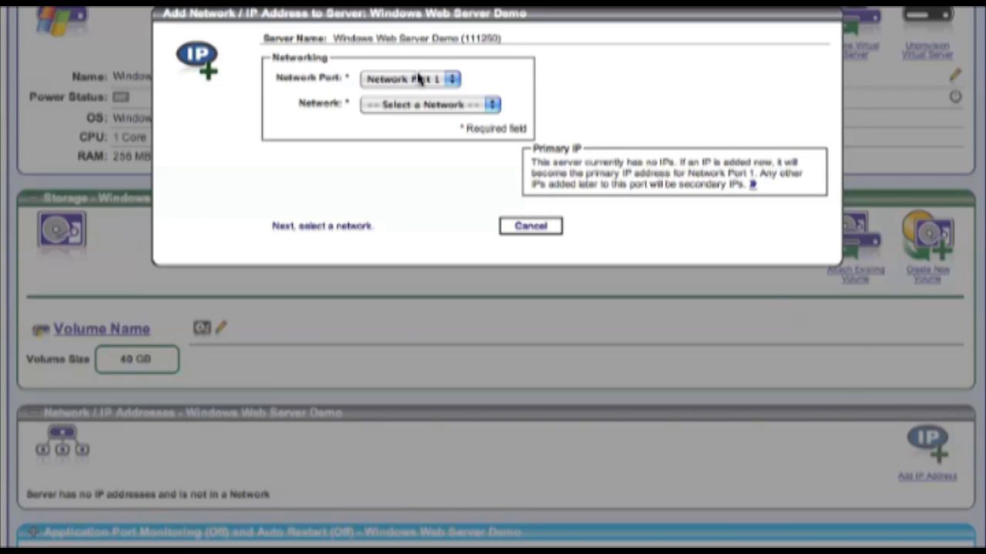
{"action": "left_click", "coordinate": [421, 104]}
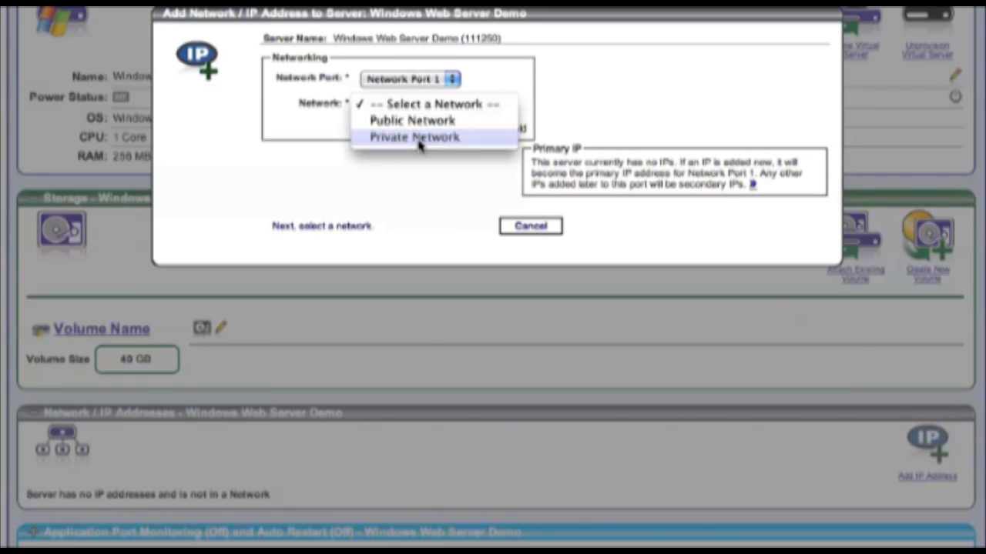
{"action": "left_click", "coordinate": [418, 137]}
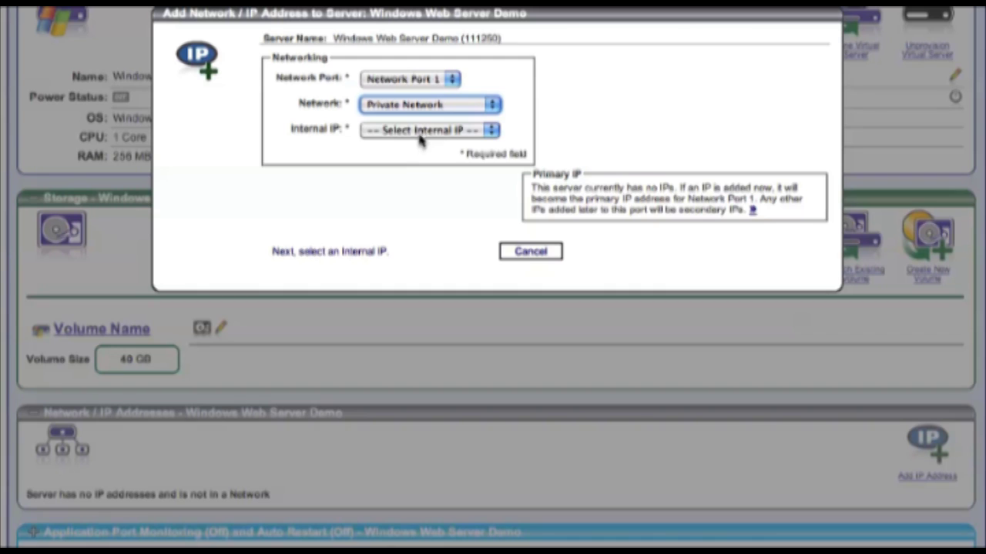
{"action": "left_click", "coordinate": [421, 131]}
{"action": "left_click", "coordinate": [421, 148]}
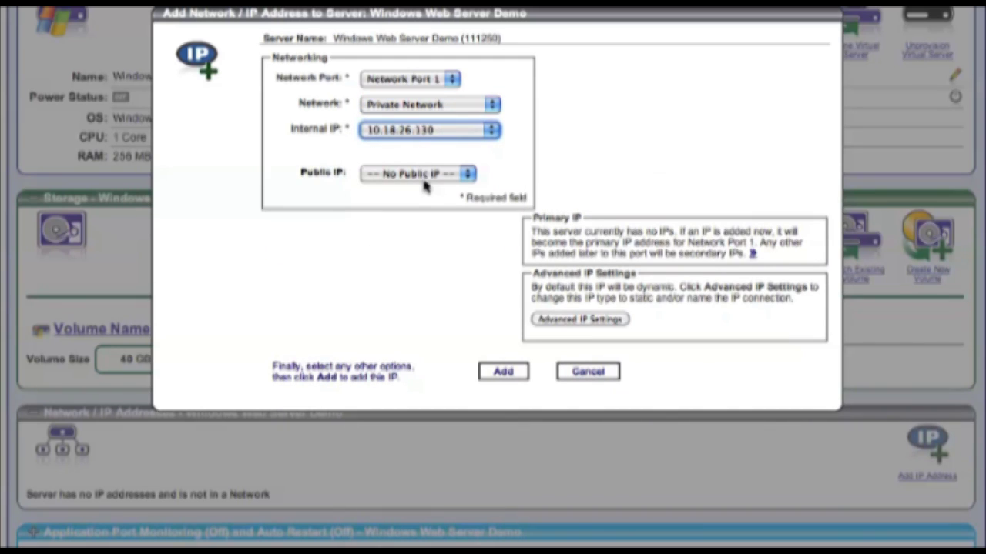
{"action": "left_click", "coordinate": [423, 175]}
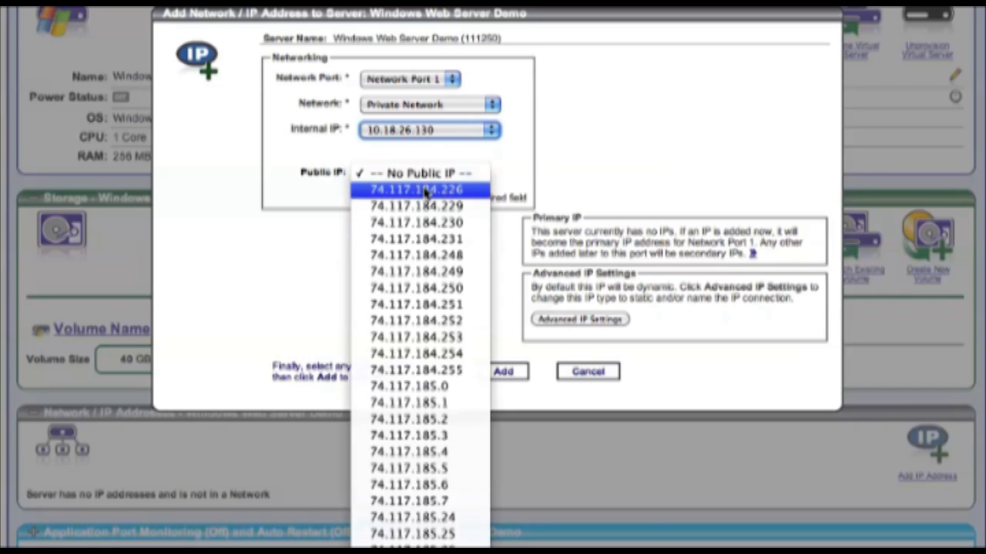
{"action": "left_click", "coordinate": [425, 191]}
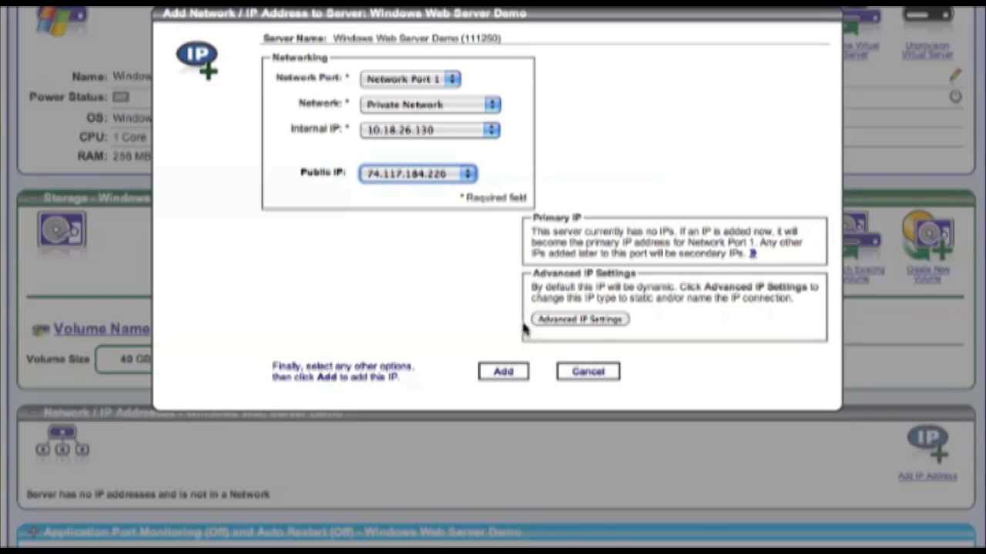
{"action": "left_click", "coordinate": [506, 374]}
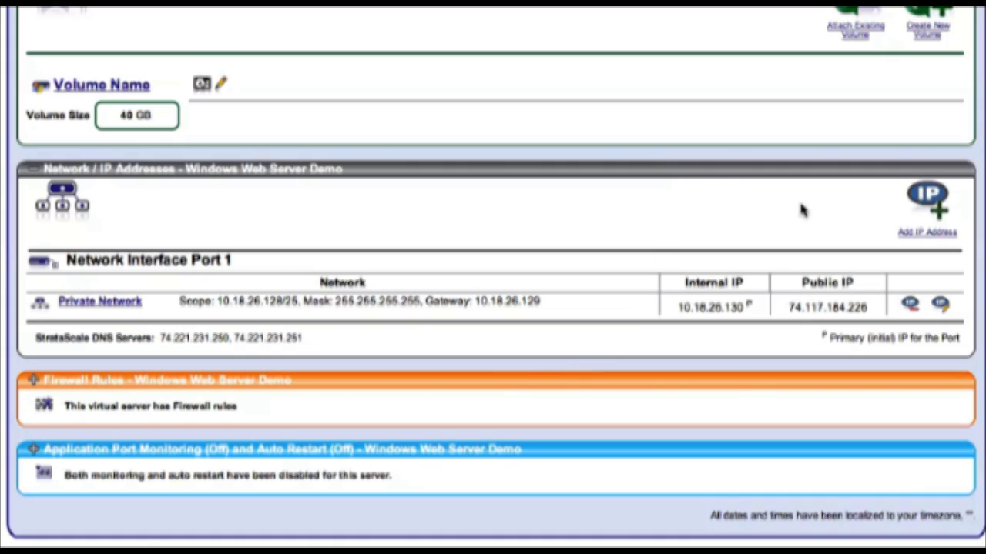
Power on the Windows Web Server Demo virtual server and confirm the action.
{"action": "scroll", "coordinate": [800, 209], "scroll_direction": "up", "scroll_amount": 10}
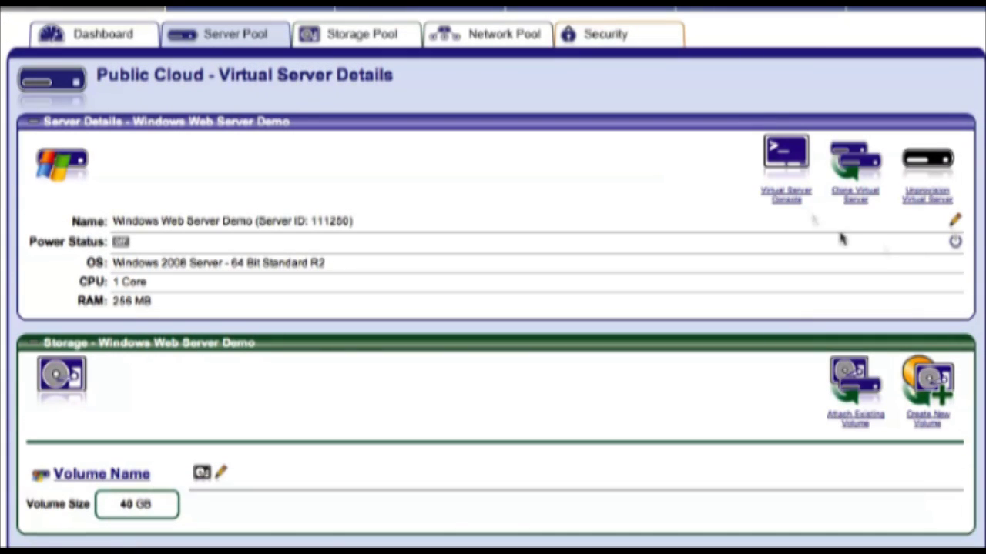
{"action": "left_click", "coordinate": [955, 241]}
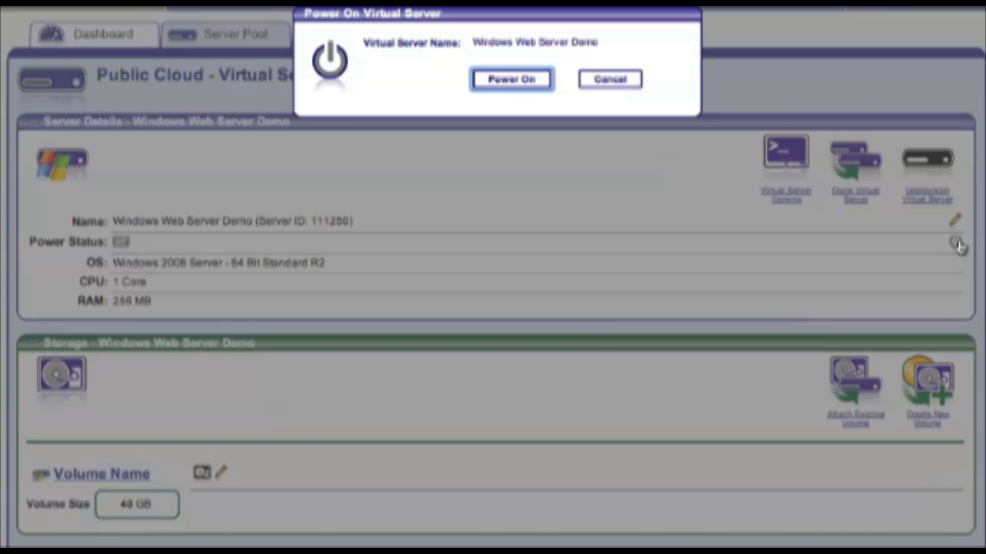
{"action": "left_click", "coordinate": [512, 84]}
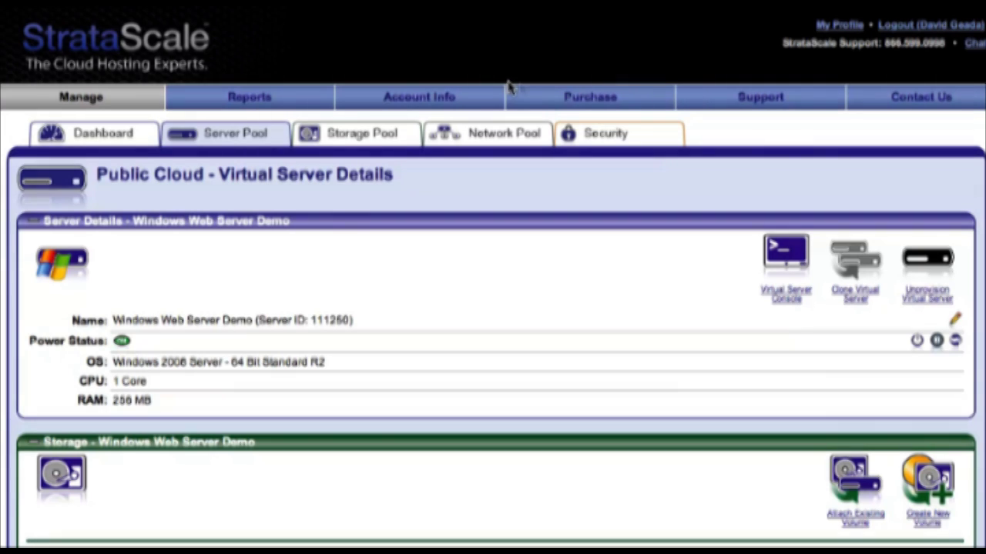